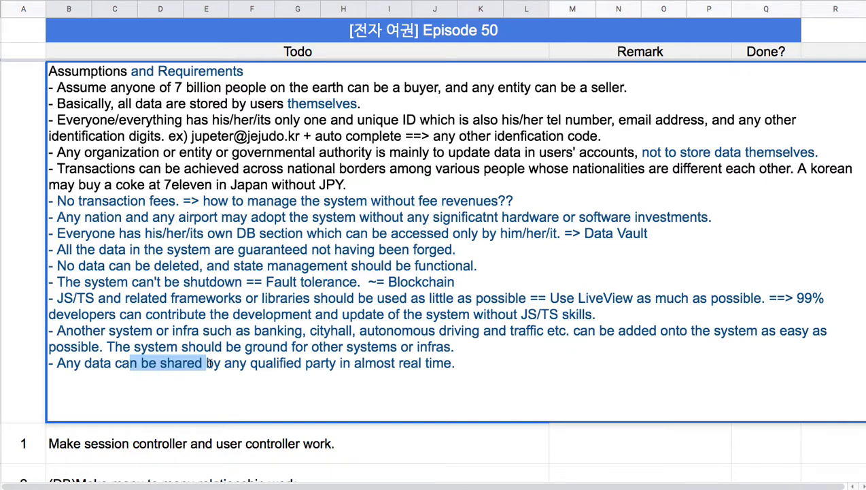
# - Append "airport to airport, hospital to hospital," to the last requirement, about qualified parties sharing data in almost real time
pyautogui.click(464, 362)
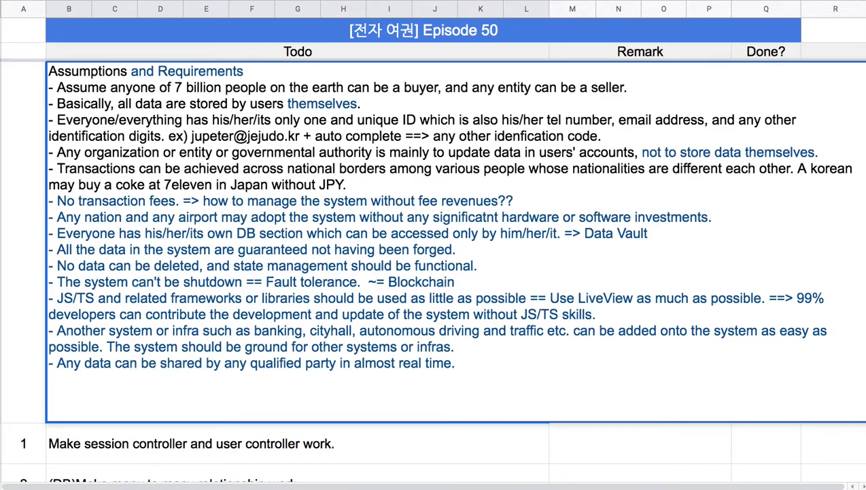
pyautogui.write('airpor')
pyautogui.write('t to')
pyautogui.press('BackSpace')
pyautogui.write('to airport, ')
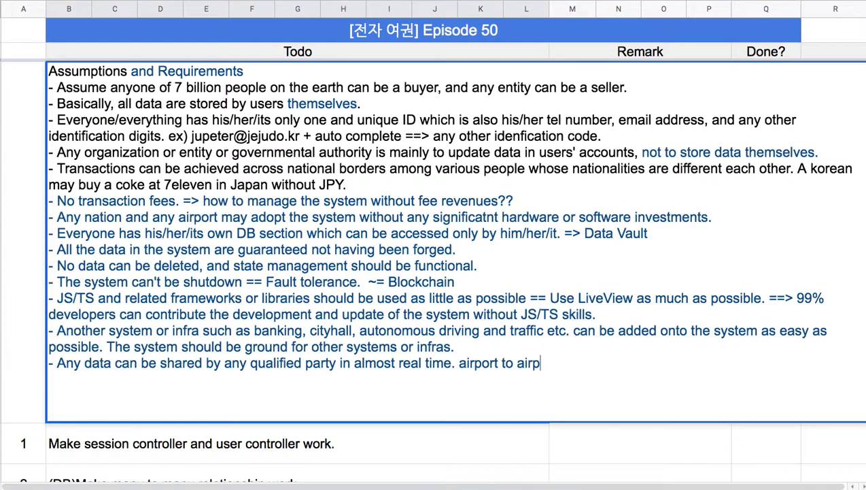
pyautogui.write('hospital to')
pyautogui.press('BackSpace')
pyautogui.press('BackSpace')
pyautogui.write('al to hos')
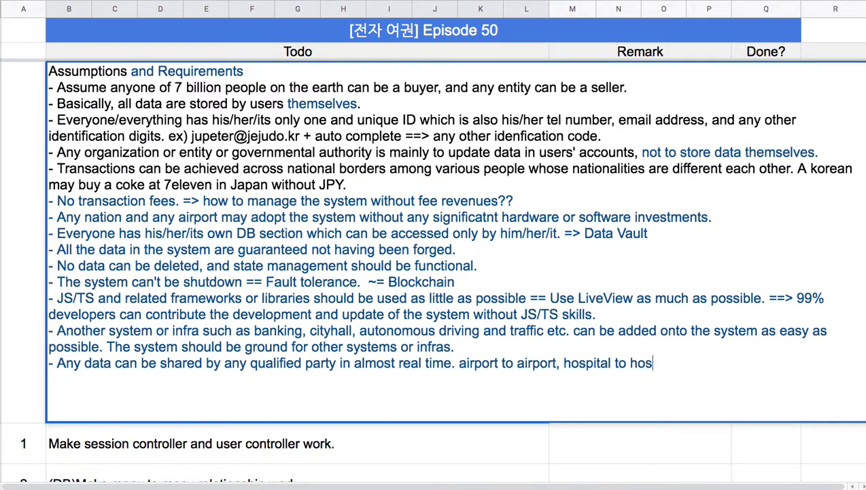
pyautogui.write('pital, ')
# - Add "airport to hospitol ...." as the final example on the data-sharing requirement line
pyautogui.write('airport to ')
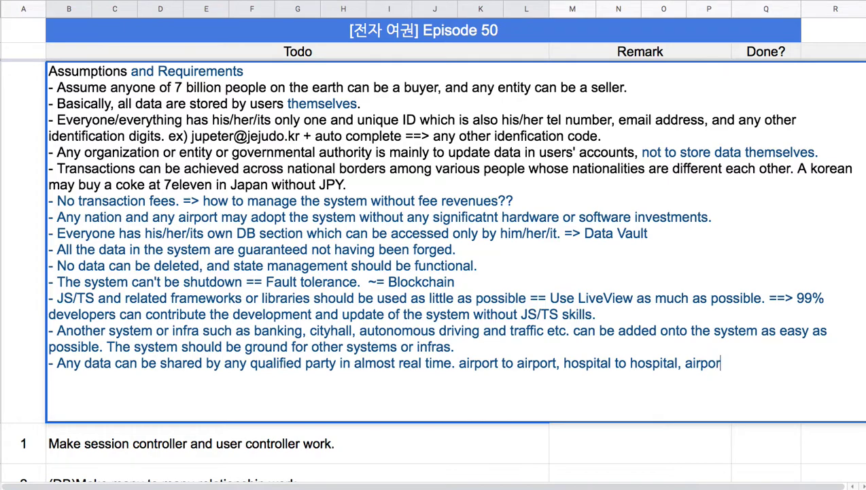
pyautogui.write('hosi')
pyautogui.press('BackSpace')
pyautogui.write('pit')
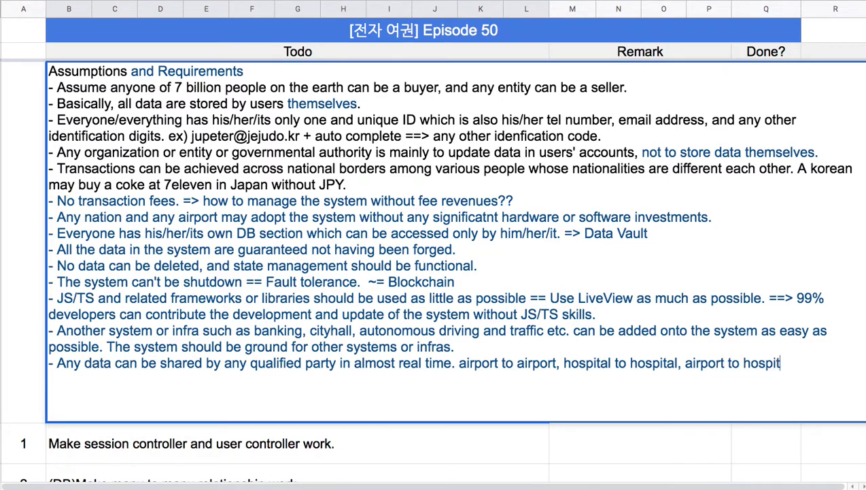
pyautogui.write('ol ....')
# - Review the data-sharing examples and the heading in the Assumptions and Requirements cell, and leave the cell's editing mode
pyautogui.moveTo(463, 363); pyautogui.dragTo(688, 363)
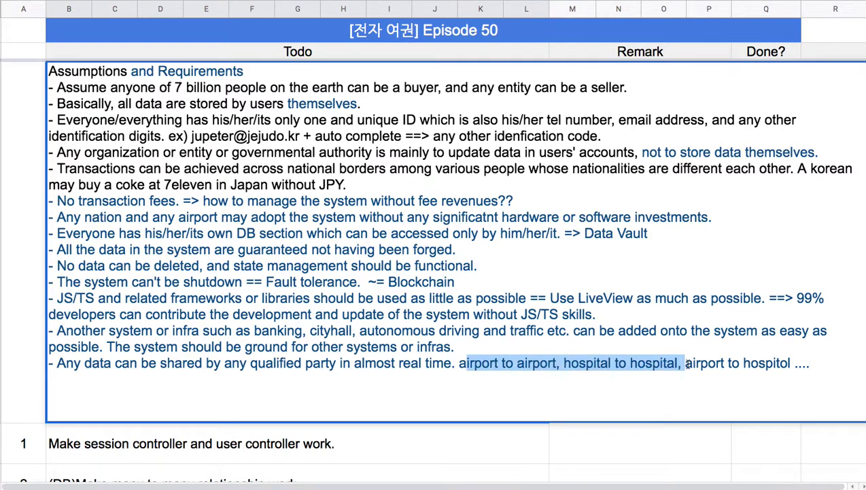
pyautogui.doubleClick(430, 361)
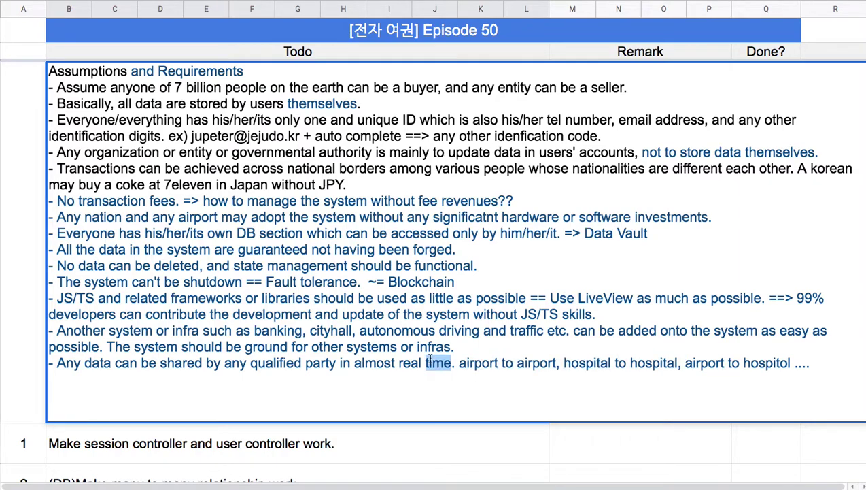
pyautogui.moveTo(134, 87); pyautogui.dragTo(272, 293)
pyautogui.doubleClick(213, 72)
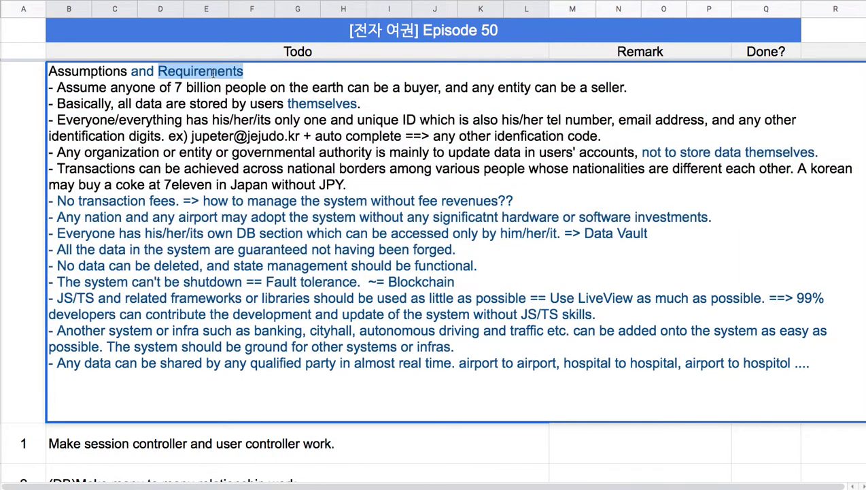
pyautogui.press('Escape')
# - Examine the Episode 50 to-do list from item 1 to item 11
pyautogui.scroll(-10, 194, 125)
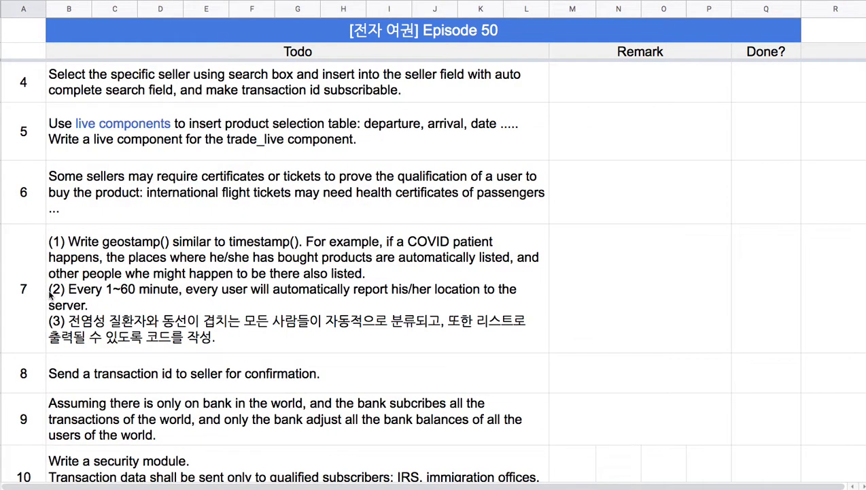
pyautogui.click(258, 94)
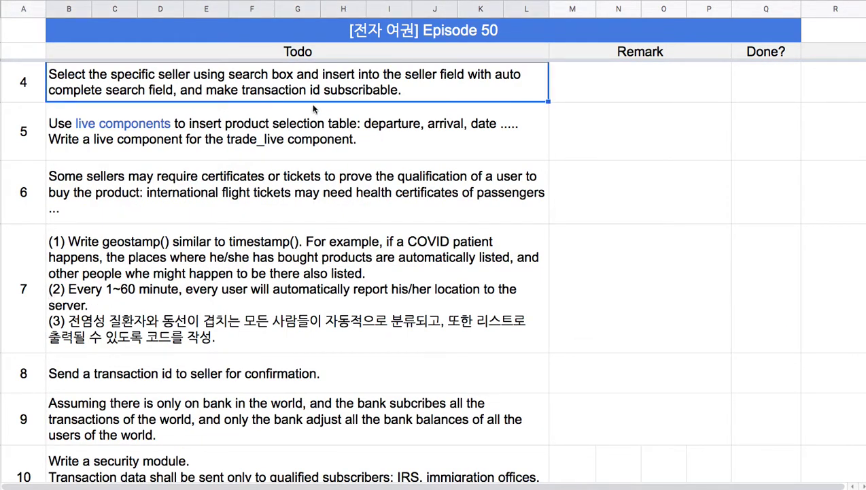
pyautogui.press('Up')
pyautogui.press('Up')
pyautogui.press('Up')
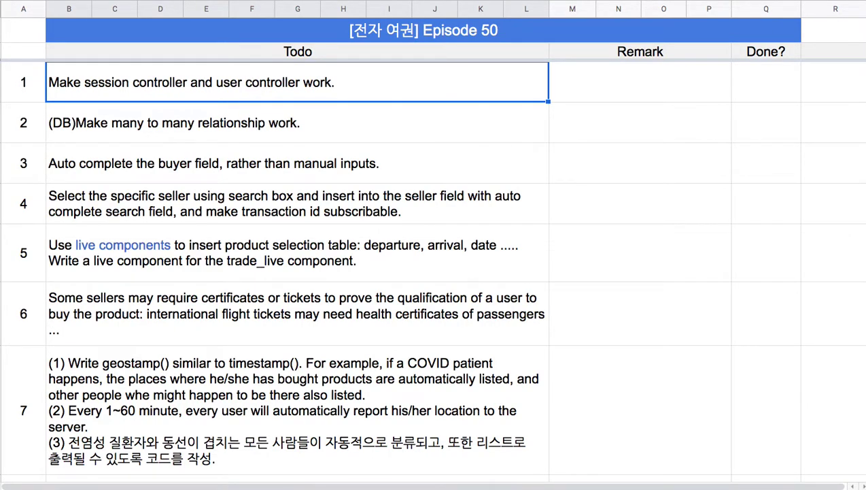
pyautogui.click(236, 128)
pyautogui.click(291, 170)
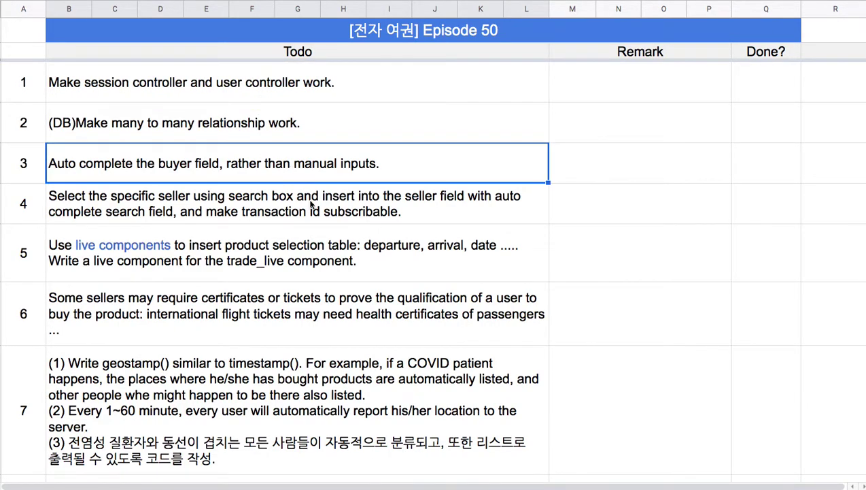
pyautogui.scroll(-5, 311, 204)
pyautogui.scroll(-5, 310, 214)
pyautogui.click(275, 213)
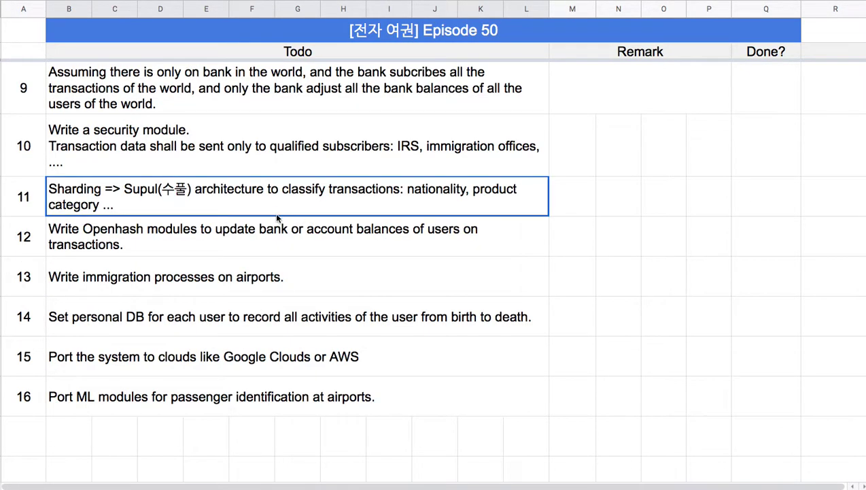
# - Select to-do items 11 to 16, return from the 상황판 sheet to sheet 50, and select item 16
pyautogui.moveTo(274, 211); pyautogui.dragTo(317, 394)
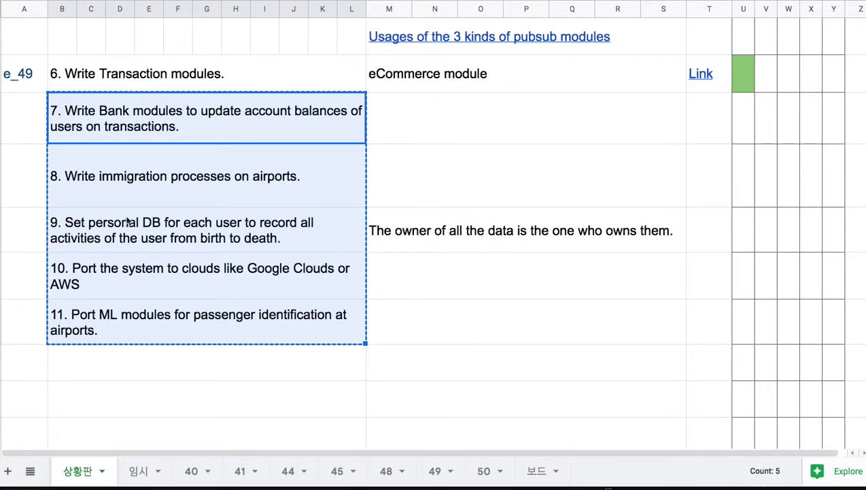
pyautogui.click(484, 470)
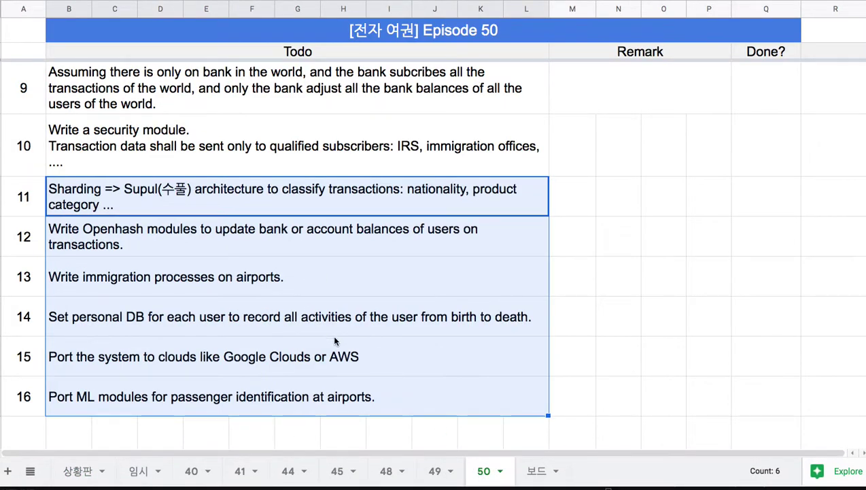
pyautogui.click(378, 393)
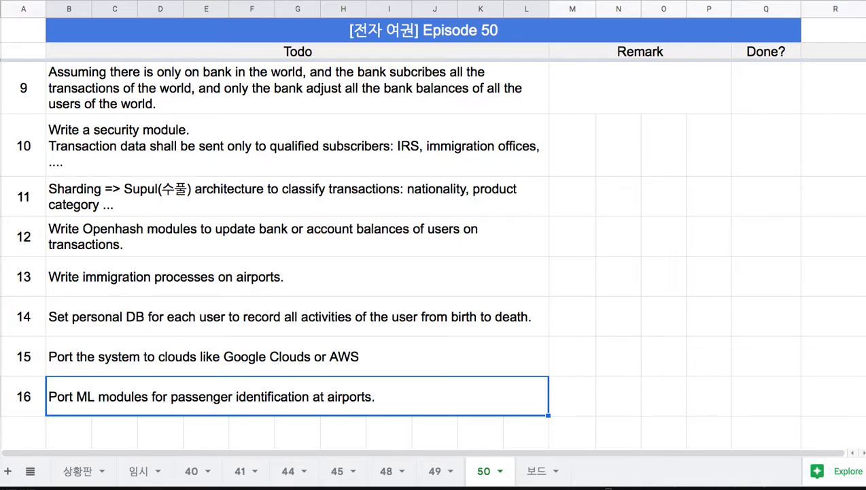
# - Go over the Episode 50 requirements and to-do items once more, and select items 9 to 16 with their numbers
pyautogui.scroll(10, 297, 259)
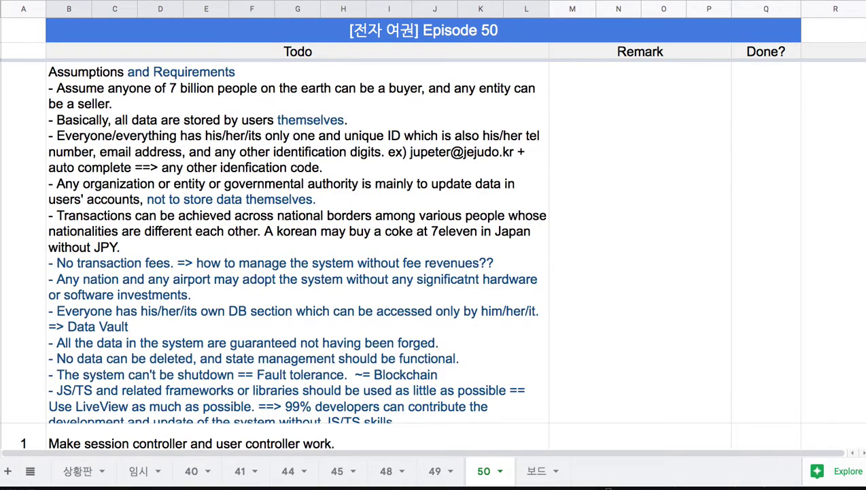
pyautogui.scroll(-5, 298, 258)
pyautogui.click(366, 89)
pyautogui.click(371, 112)
pyautogui.click(387, 165)
pyautogui.click(429, 218)
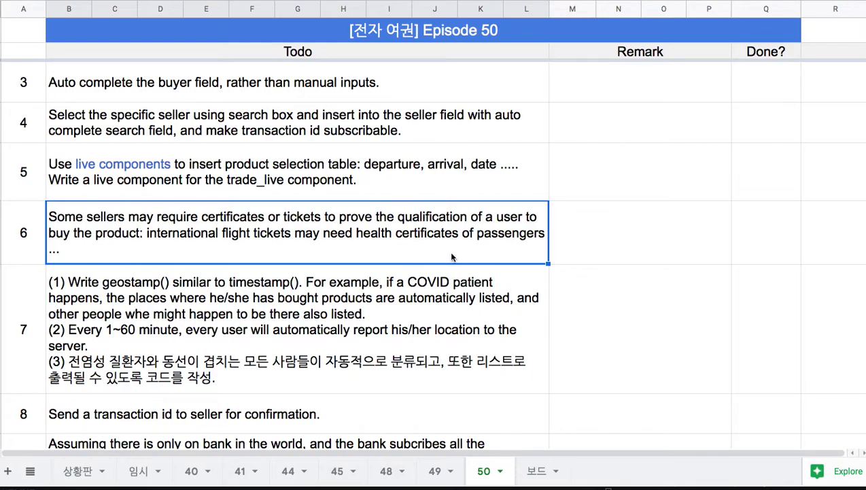
pyautogui.scroll(-3, 452, 254)
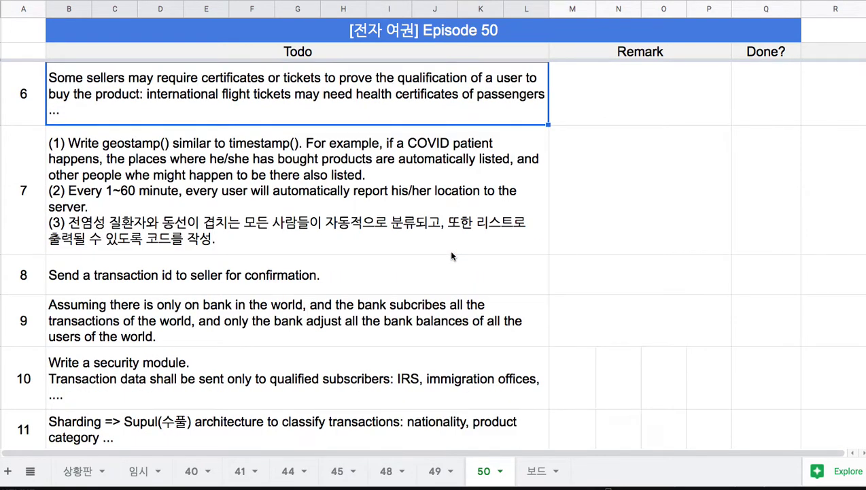
pyautogui.scroll(-3, 451, 256)
pyautogui.moveTo(314, 401); pyautogui.dragTo(29, 104)
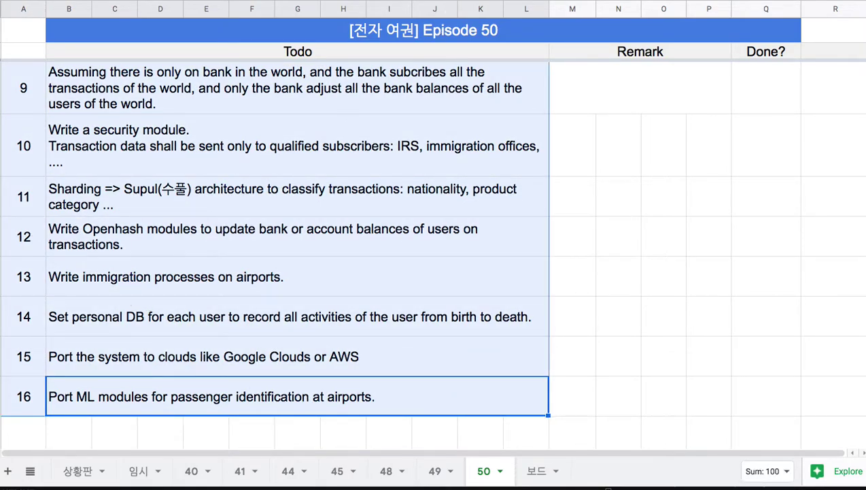
# - Switch to the course spreadsheet's Elixir 강좌 sheet and examine courses 4D and 4E
pyautogui.click(438, 2)
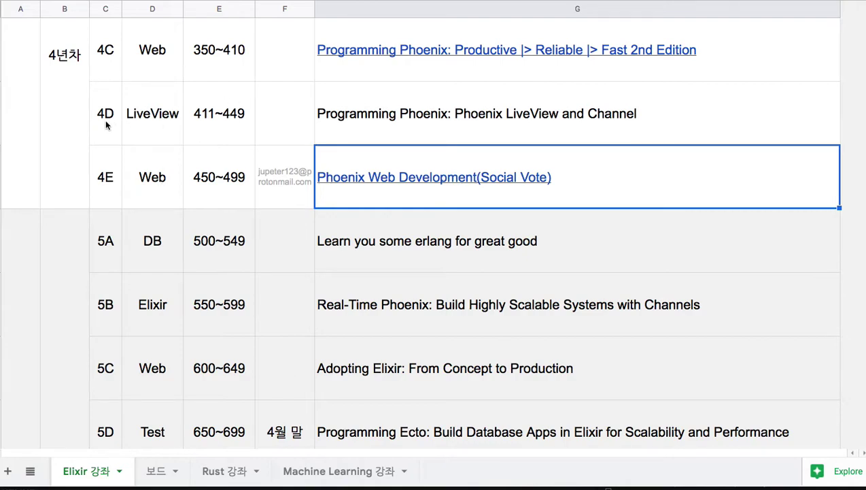
pyautogui.moveTo(106, 121); pyautogui.dragTo(369, 124)
pyautogui.click(427, 114)
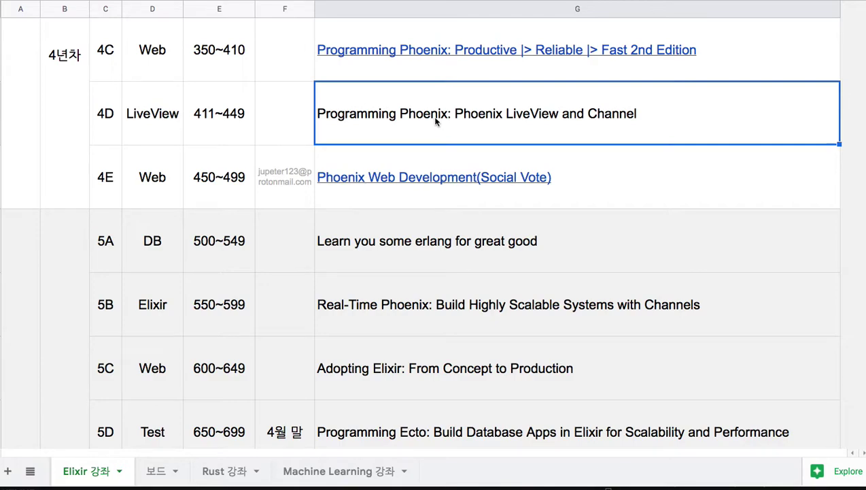
pyautogui.click(218, 186)
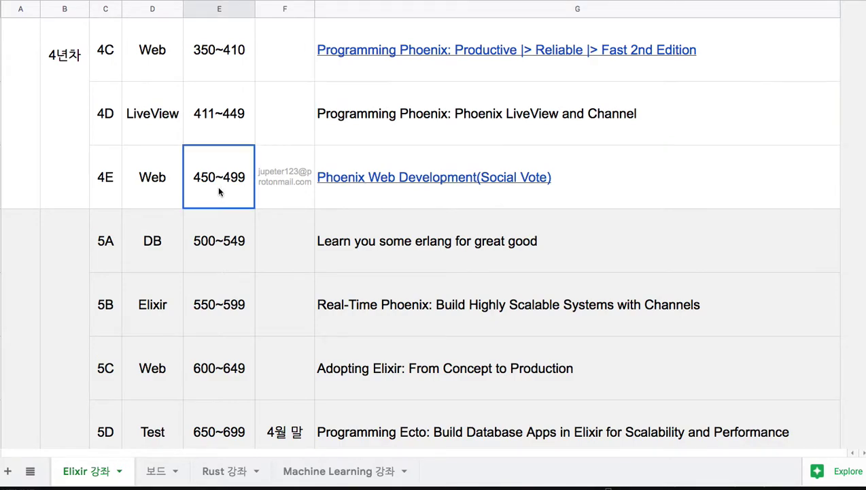
pyautogui.click(408, 185)
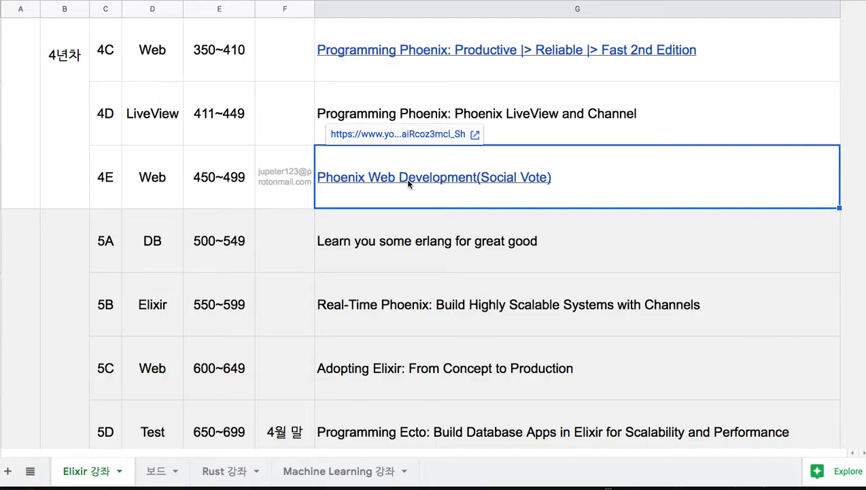
# - Examine the titles of courses 5A to 5D in the Elixir course list
pyautogui.click(437, 242)
pyautogui.scroll(-1, 437, 241)
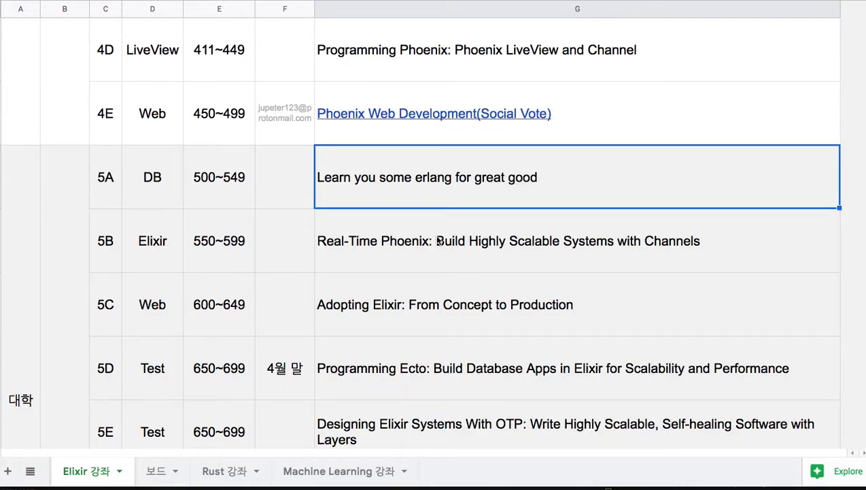
pyautogui.click(403, 248)
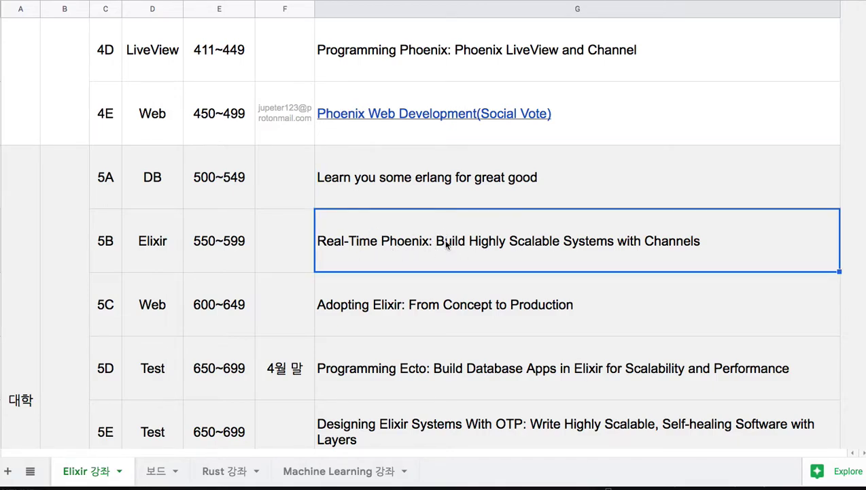
pyautogui.scroll(-1, 389, 239)
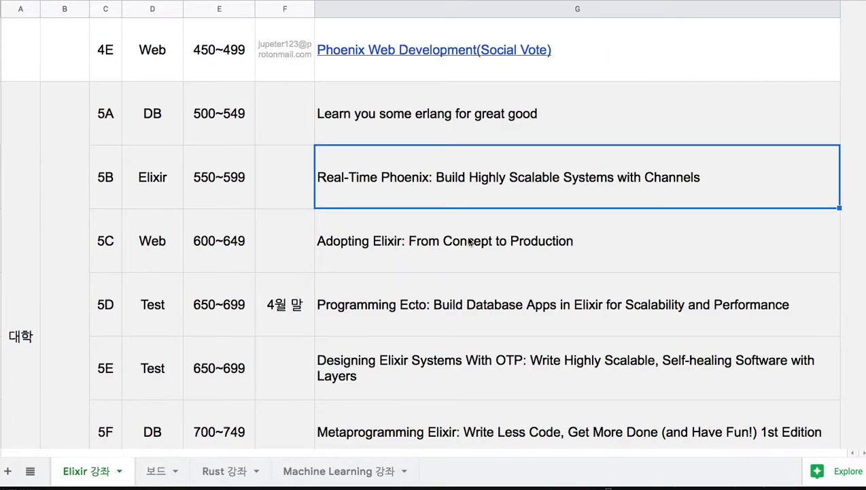
pyautogui.click(443, 251)
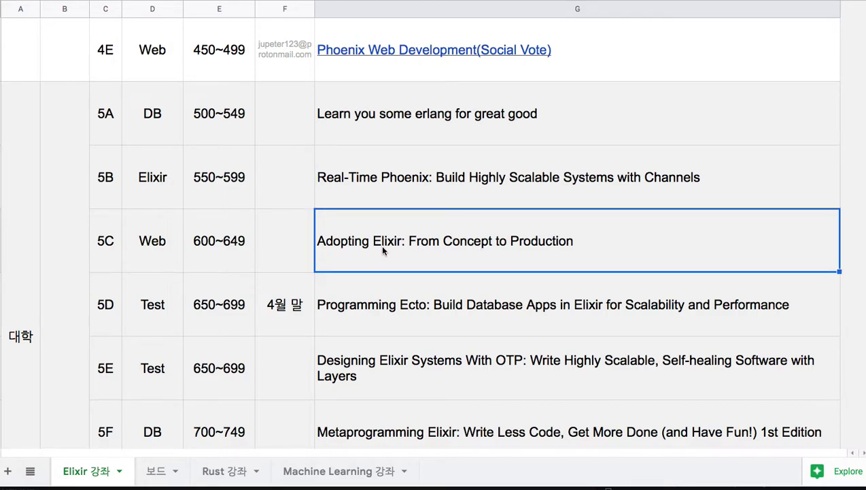
pyautogui.scroll(-1, 383, 251)
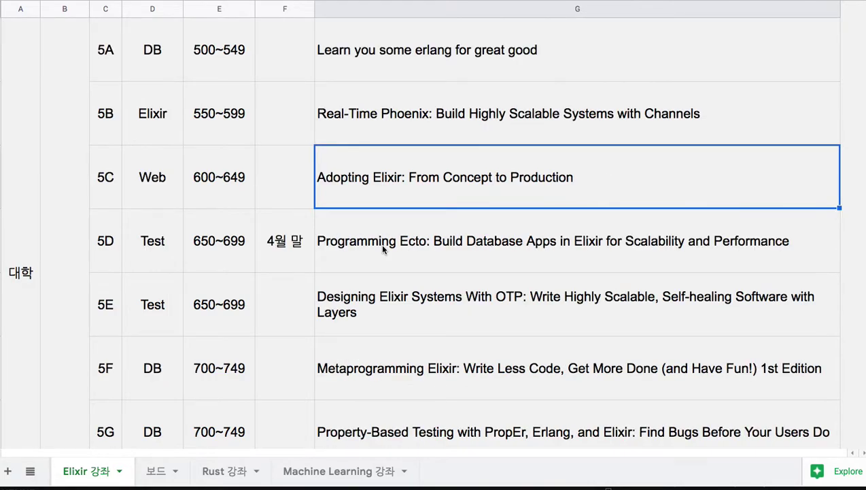
pyautogui.click(412, 250)
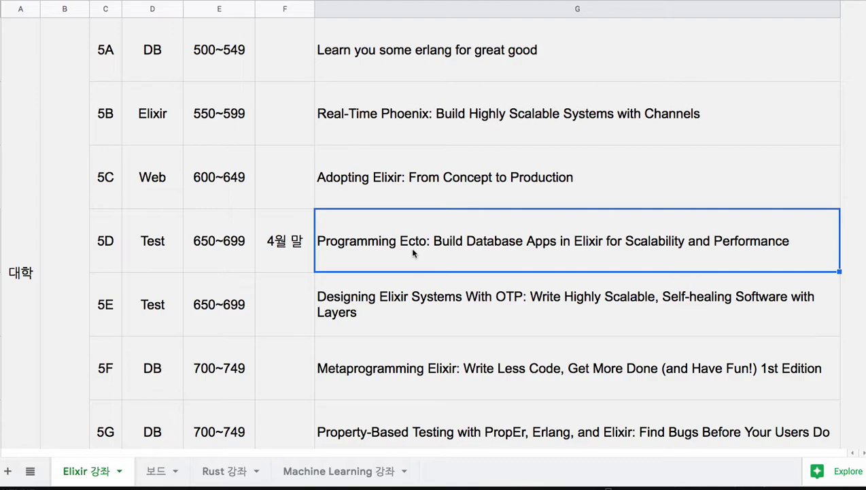
pyautogui.scroll(-1, 413, 253)
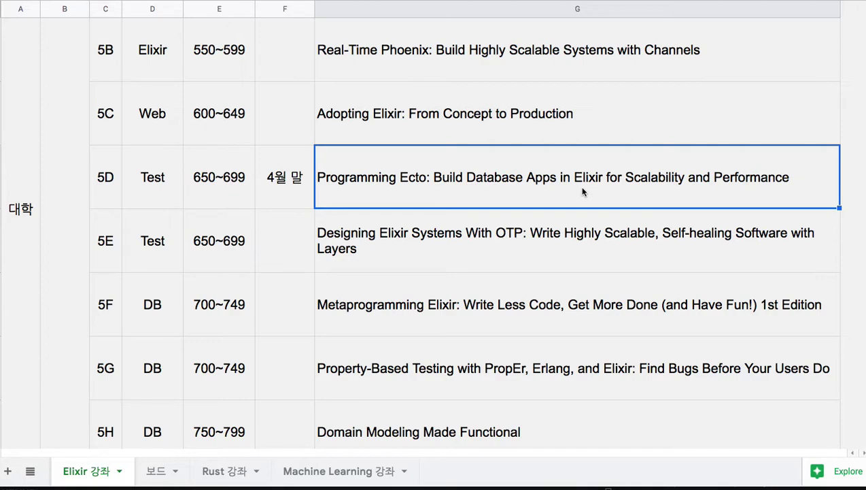
# - Highlight "Self-healing Software" in the title of course 5E, and examine the title of course 5F
pyautogui.click(444, 269)
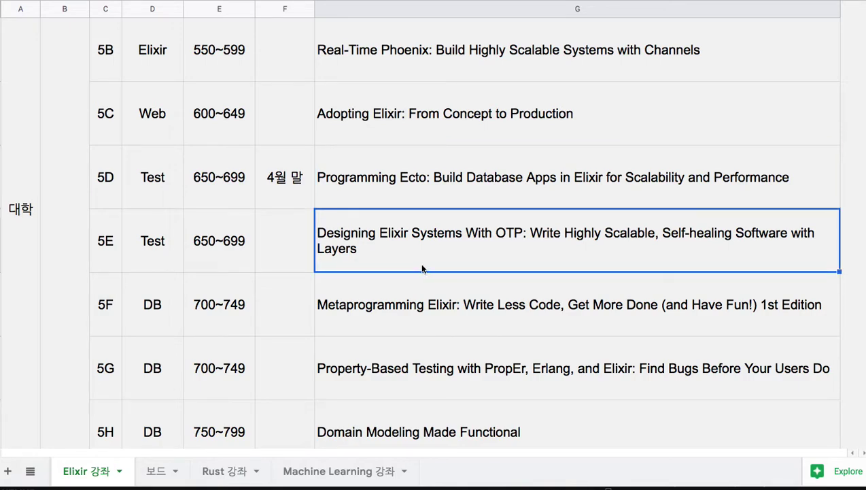
pyautogui.doubleClick(718, 236)
pyautogui.moveTo(675, 219)
pyautogui.mouseDown()
pyautogui.moveTo(819, 221)
pyautogui.moveTo(805, 226)
pyautogui.mouseUp()
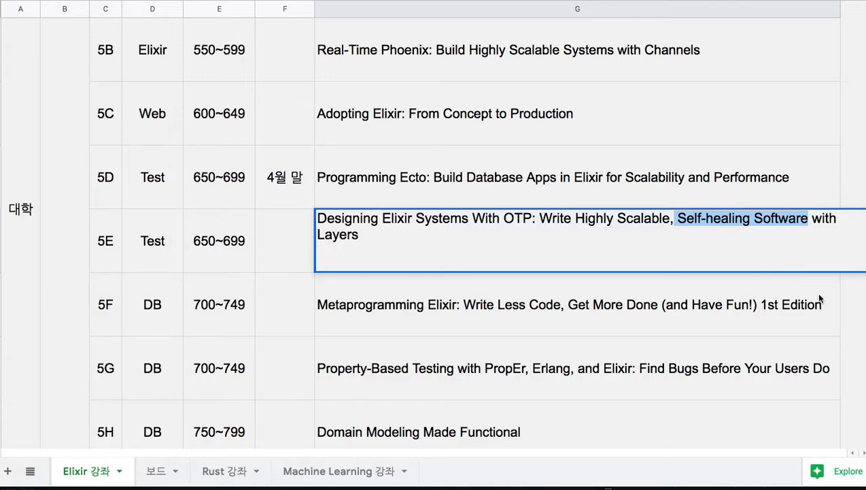
pyautogui.click(406, 330)
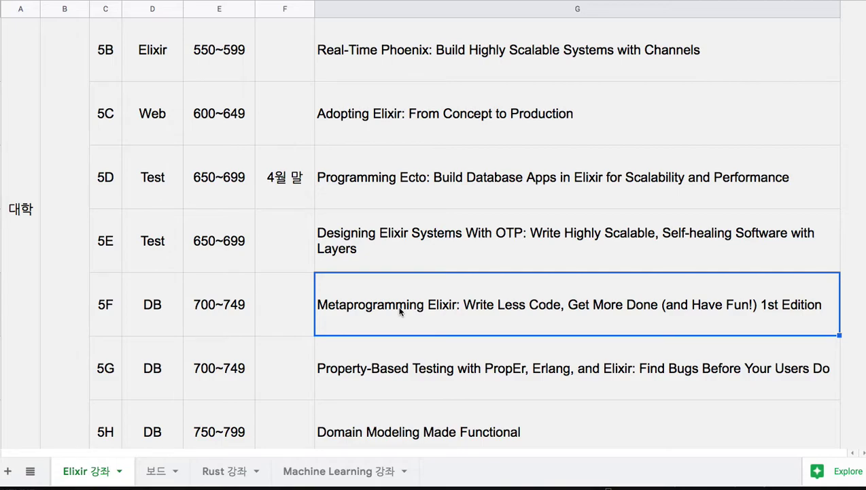
pyautogui.scroll(-1, 400, 310)
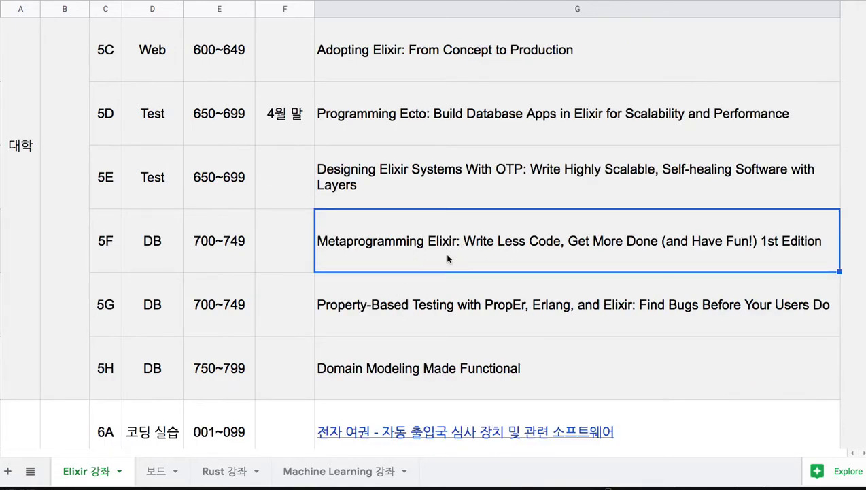
# - Examine the title of course 5G in the Elixir course list
pyautogui.click(399, 333)
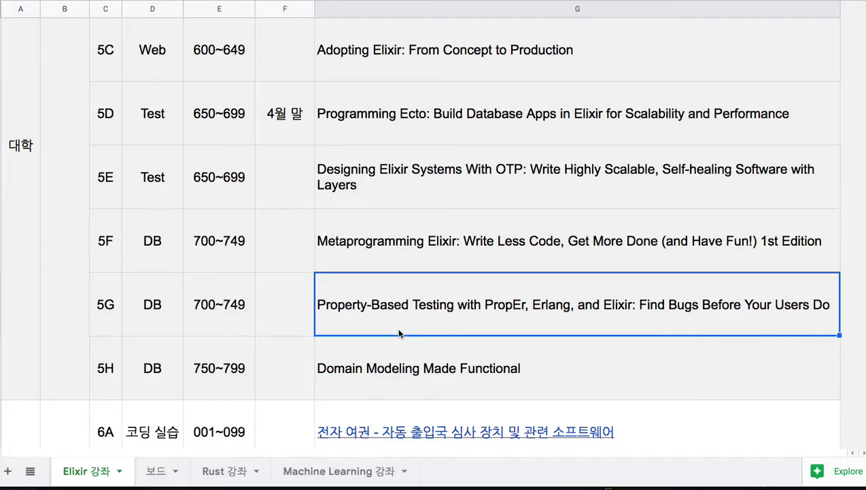
pyautogui.doubleClick(435, 306)
pyautogui.doubleClick(444, 284)
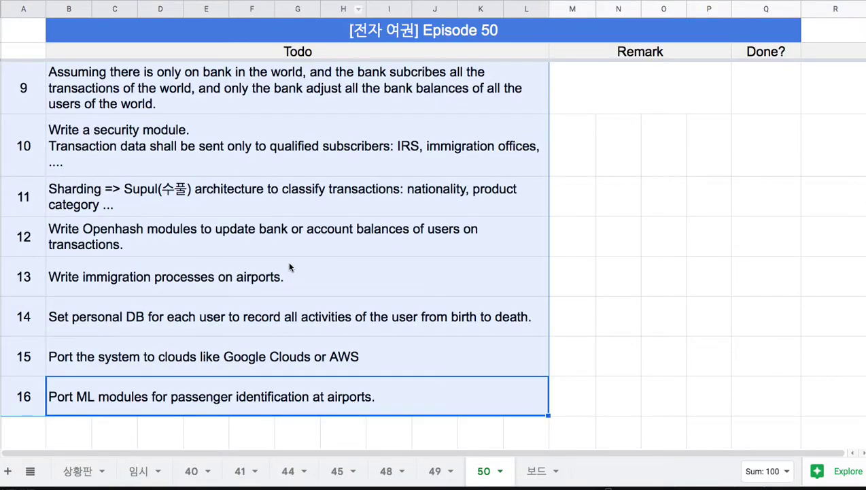
# - Switch to the Episode 50 sheet and go through to-do items 10 to 16, ending on item 16
pyautogui.click(290, 268)
pyautogui.click(297, 237)
pyautogui.click(303, 195)
pyautogui.click(303, 158)
pyautogui.click(276, 281)
pyautogui.click(299, 317)
pyautogui.click(308, 357)
pyautogui.click(319, 394)
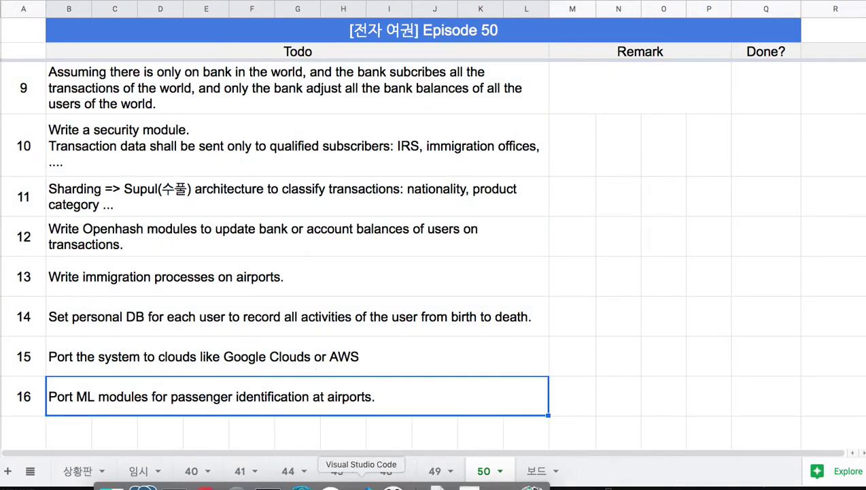
# - View trade.ex in Visual Studio Code, and return to the Episode 50 sheet to examine to-do items 3 and 4
pyautogui.click(366, 486)
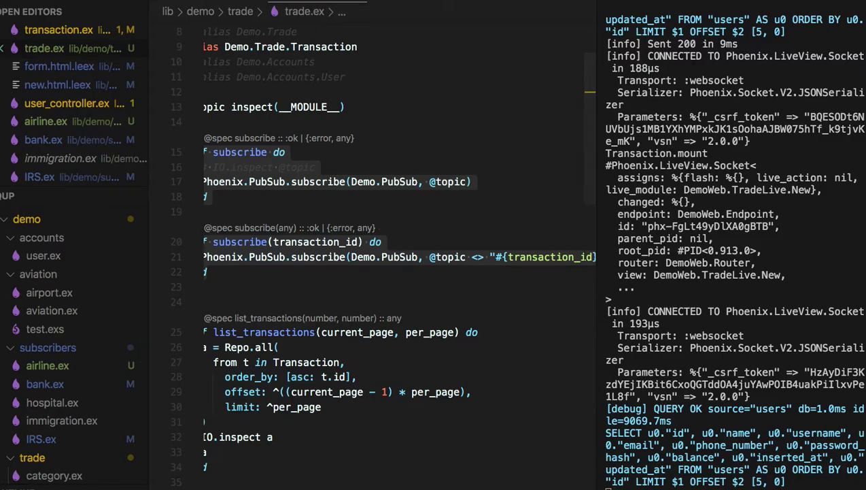
pyautogui.press('super+Tab')
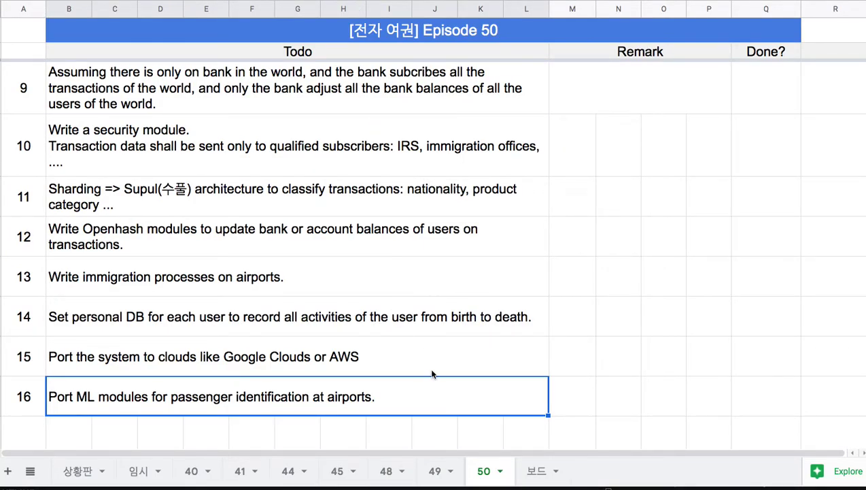
pyautogui.hotkey('ctrl', 'Up')
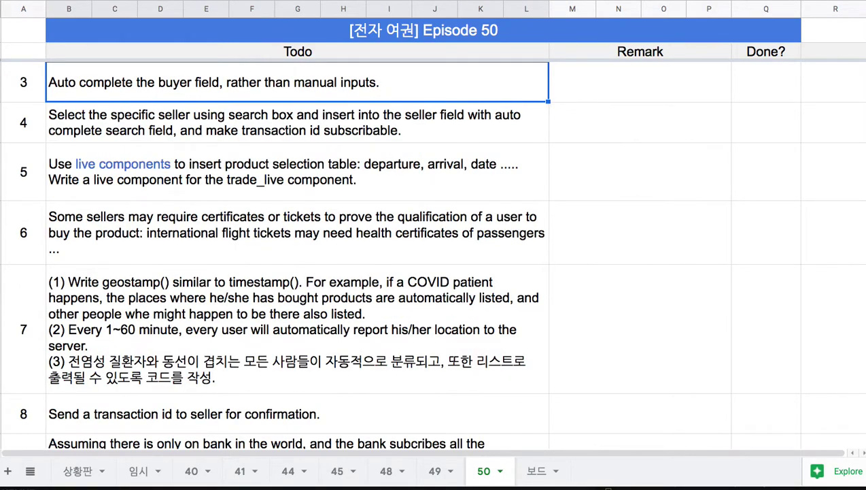
pyautogui.click(388, 139)
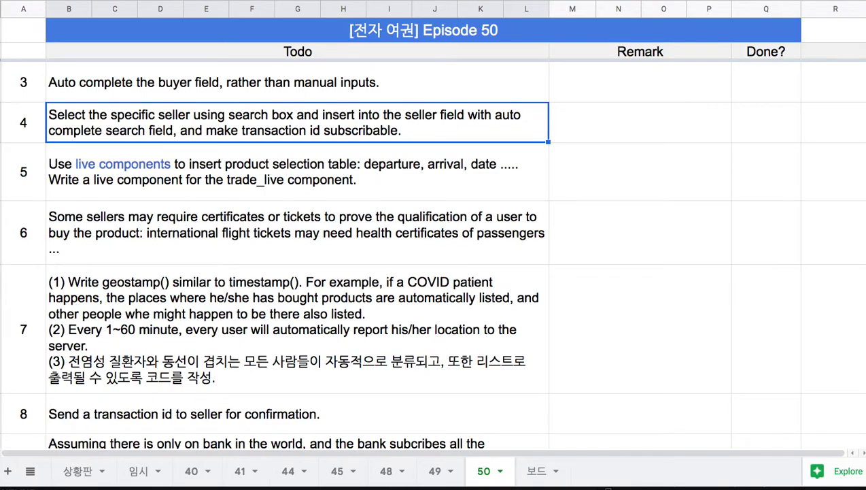
# - Switch to the Elixir 강좌 sheet, look through courses 2A to 5B, and select the titles of courses 5C to 5H
pyautogui.click(828, 0)
pyautogui.click(506, 79)
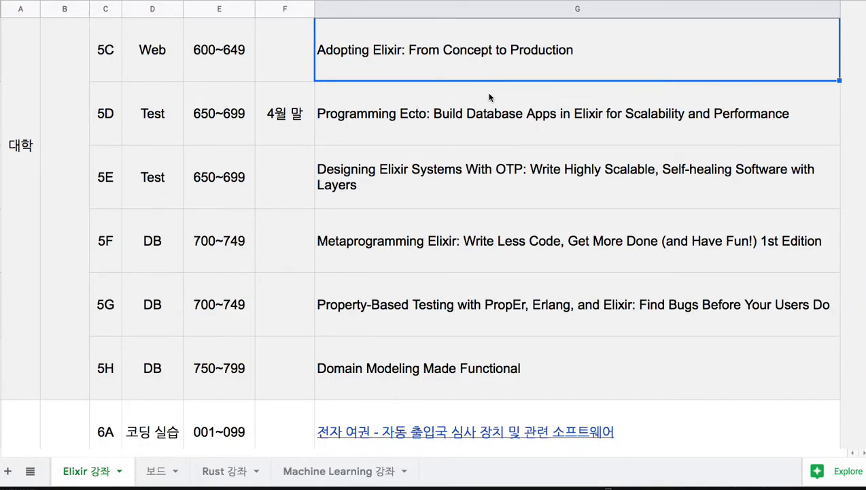
pyautogui.press('pageup')
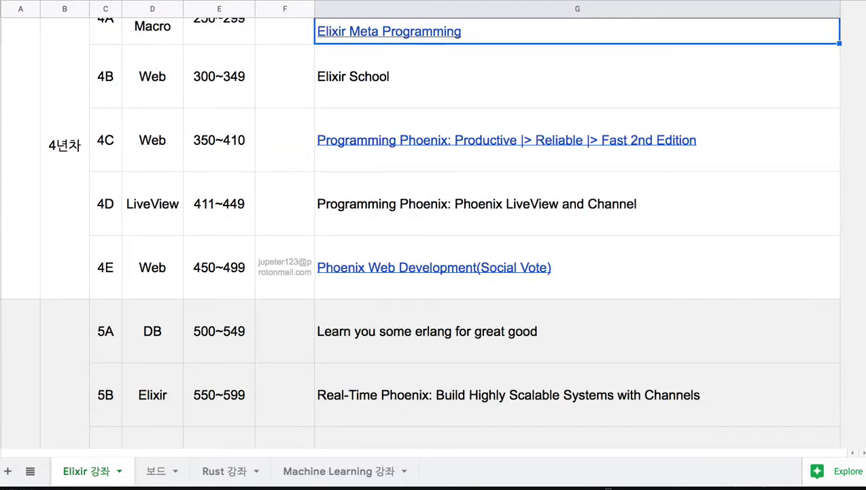
pyautogui.press('pageup')
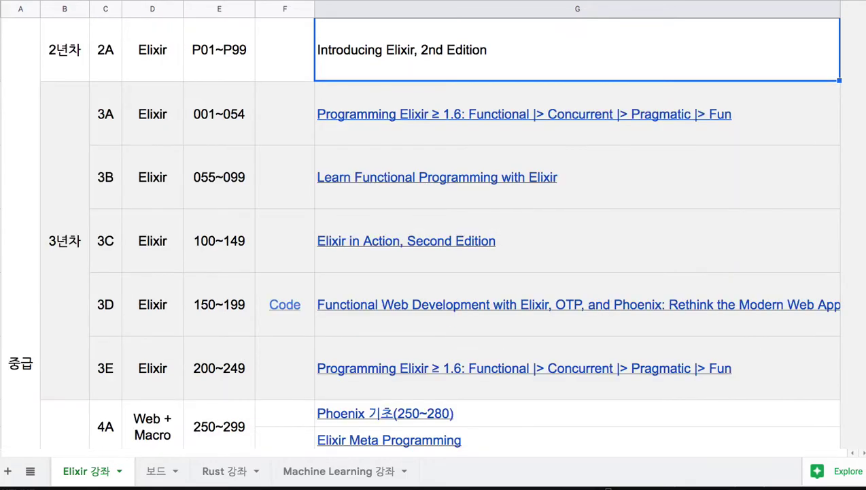
pyautogui.press('pagedown')
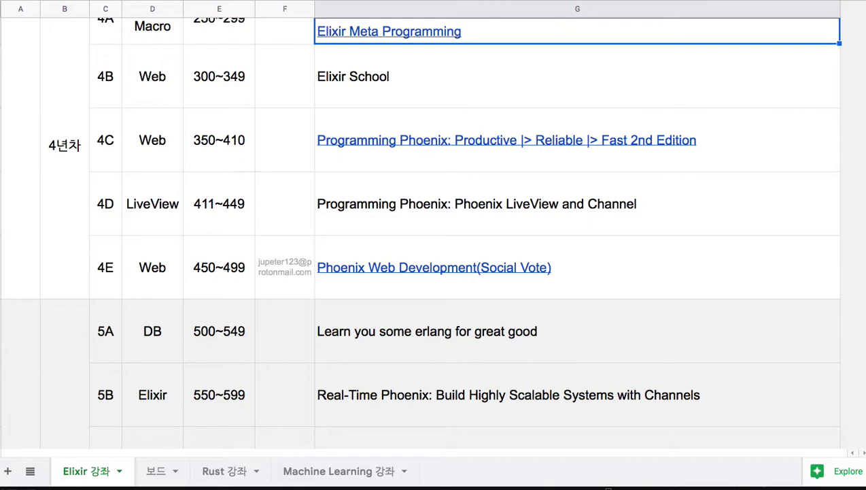
pyautogui.press('pagedown')
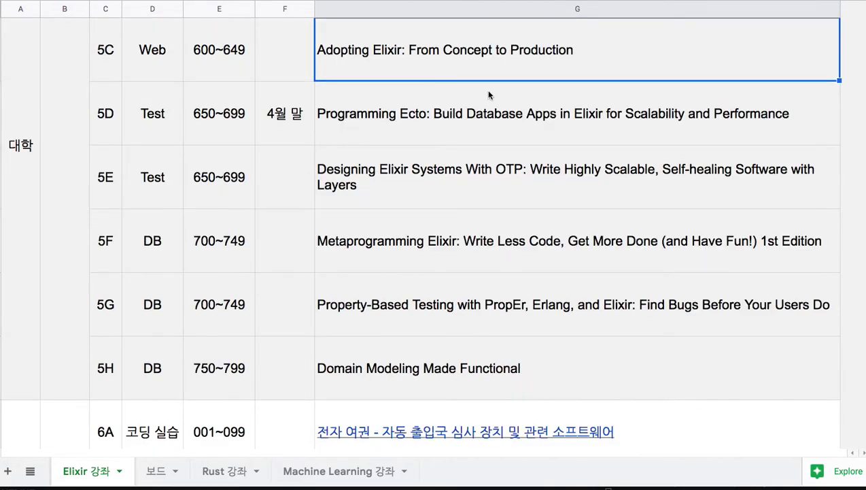
pyautogui.moveTo(490, 73); pyautogui.dragTo(549, 364)
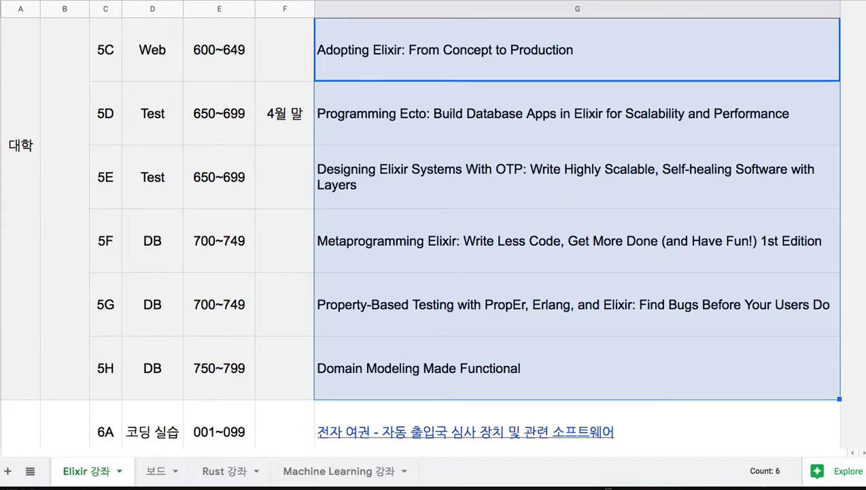
# - Return to the Episode 50 sheet, select to-do items 3 to 8, and view the Assumptions and Requirements section
pyautogui.hotkey('ctrl', 'Tab')
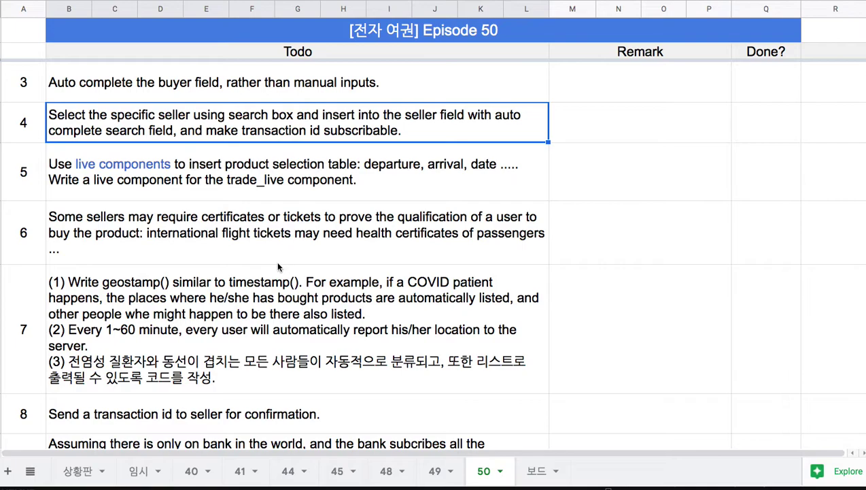
pyautogui.moveTo(304, 80); pyautogui.dragTo(335, 400)
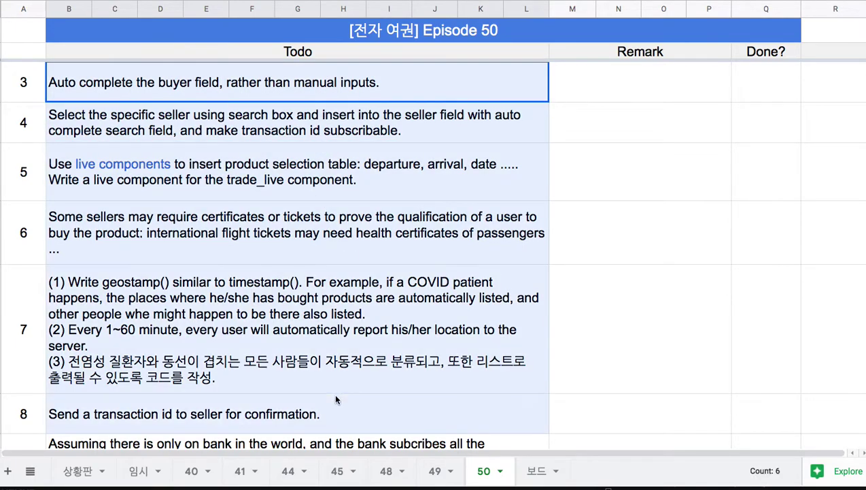
pyautogui.hotkey('ctrl', 'shift', 'Tab')
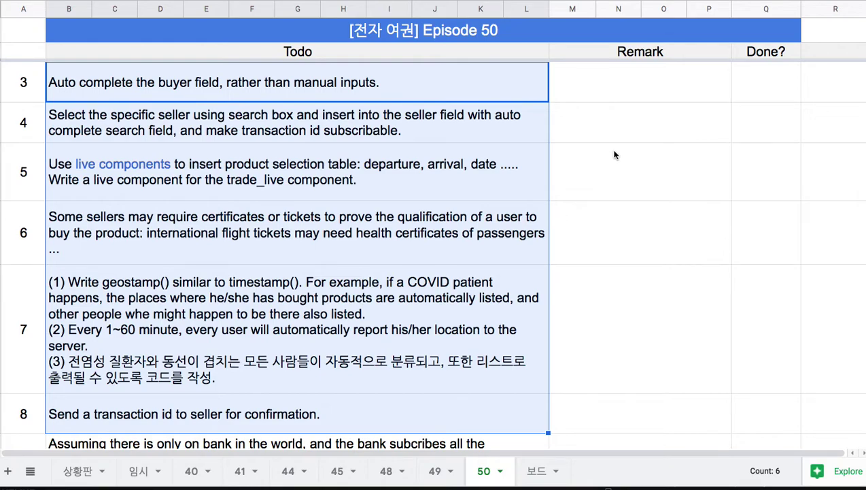
pyautogui.scroll(5, 858, 89)
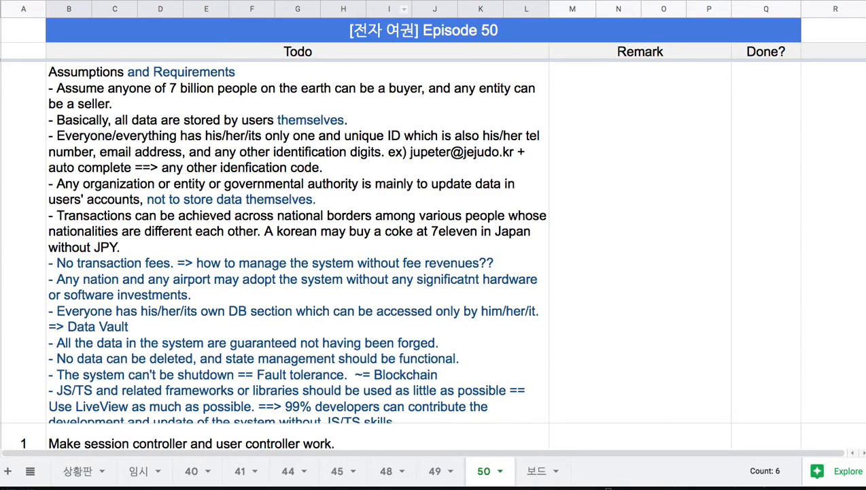
# - Switch back to the Elixir 강좌 sheet and select the titles of courses 3D to 4D
pyautogui.hotkey('ctrl', 'Tab')
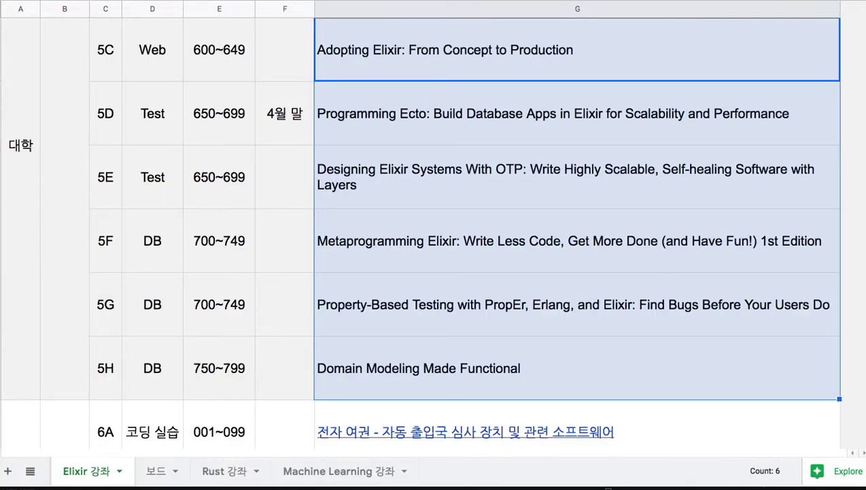
pyautogui.scroll(1, 850, 127)
pyautogui.scroll(4, 420, 231)
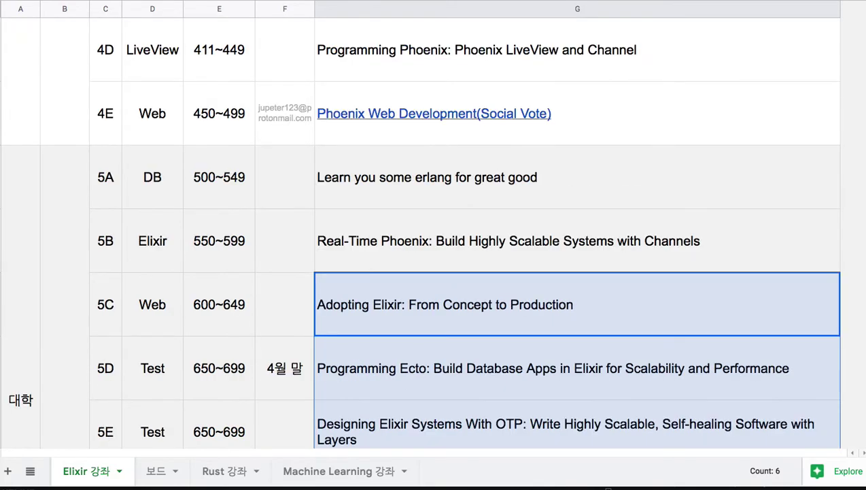
pyautogui.scroll(4, 639, 75)
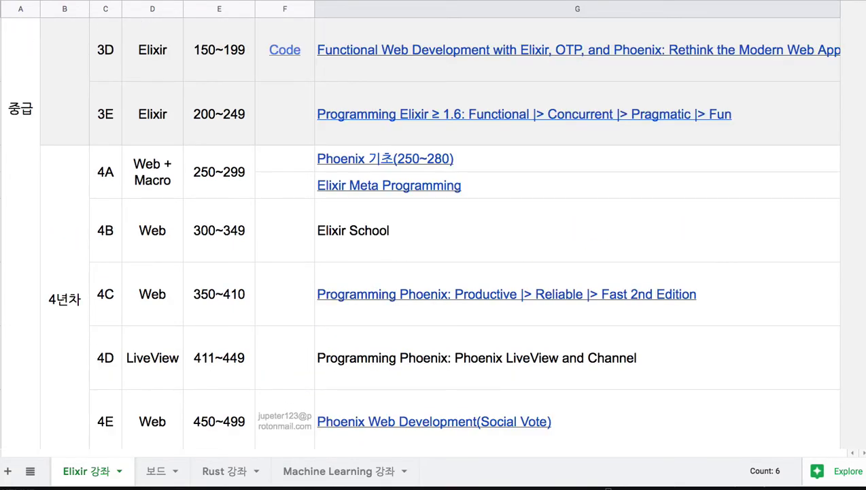
pyautogui.click(652, 65)
pyautogui.moveTo(651, 64); pyautogui.dragTo(729, 364)
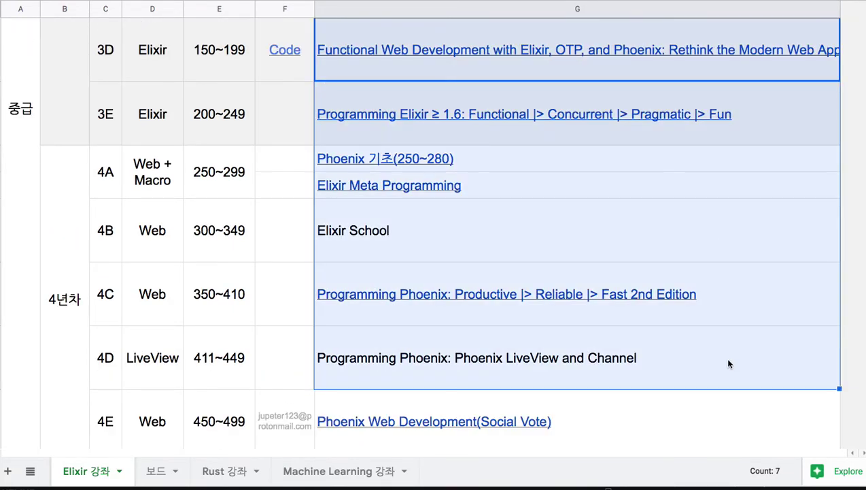